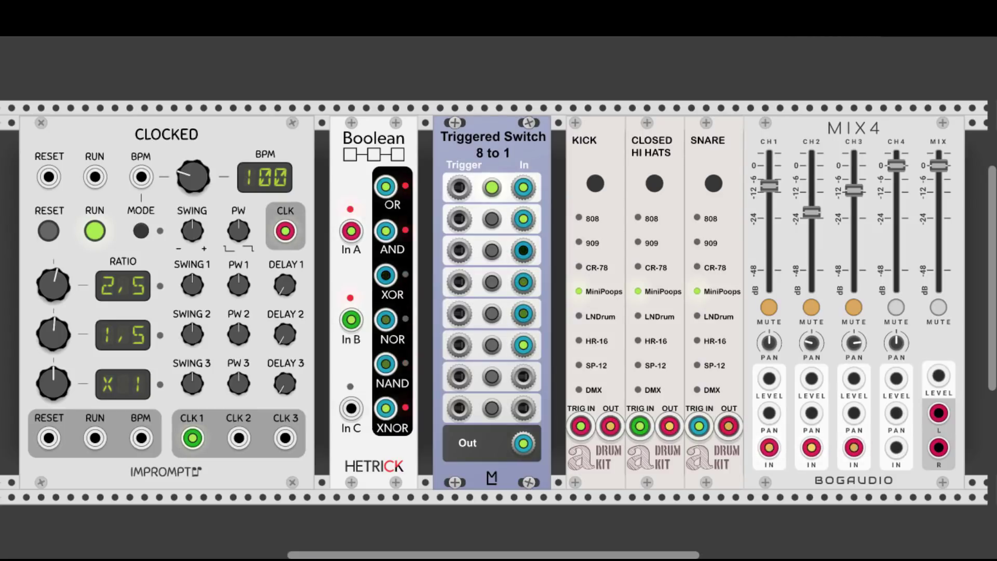
# Unmute the kick, closed hi-hats and snare channels one after another on the MIX4 mixer.
pyautogui.click(769, 307)
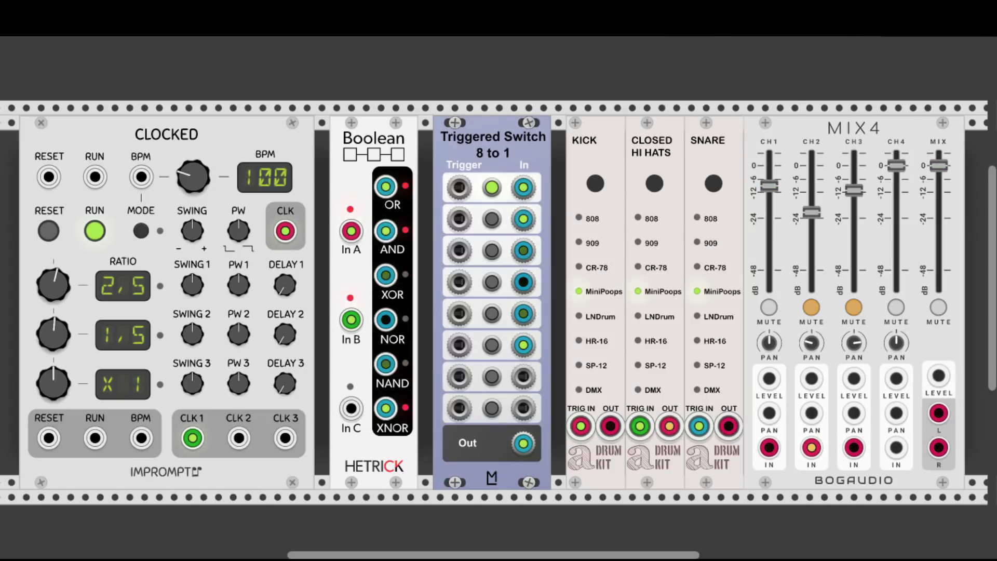
pyautogui.click(814, 307)
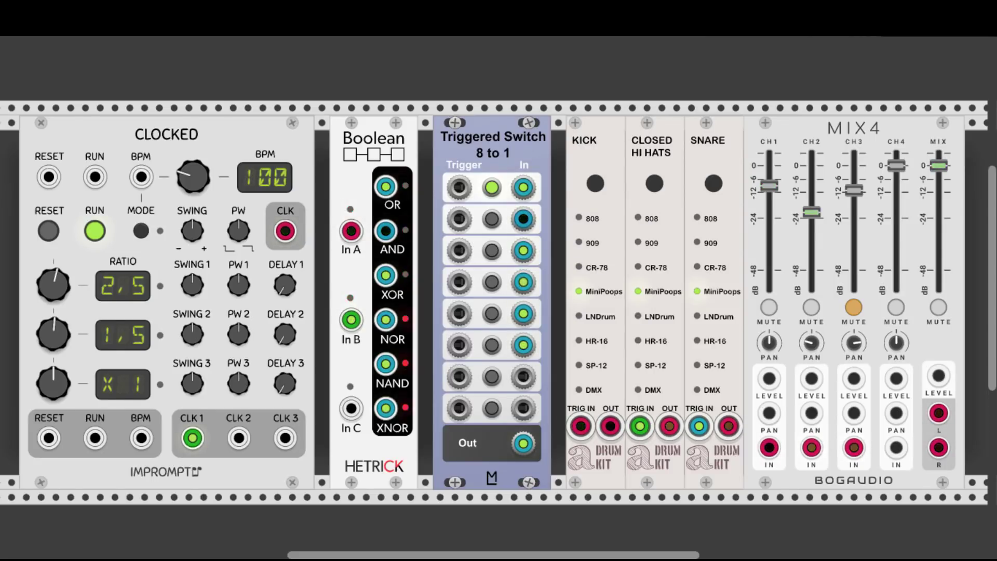
pyautogui.click(854, 310)
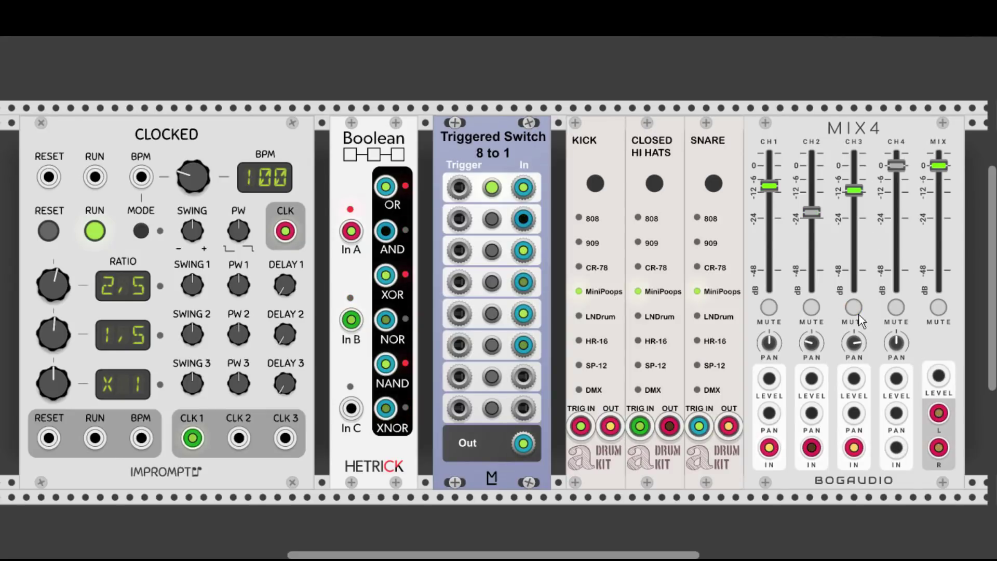
# Step the Triggered Switch through the AND, XOR, NOR, NAND and XNOR inputs to hear each one, and return it to OR.
pyautogui.click(490, 218)
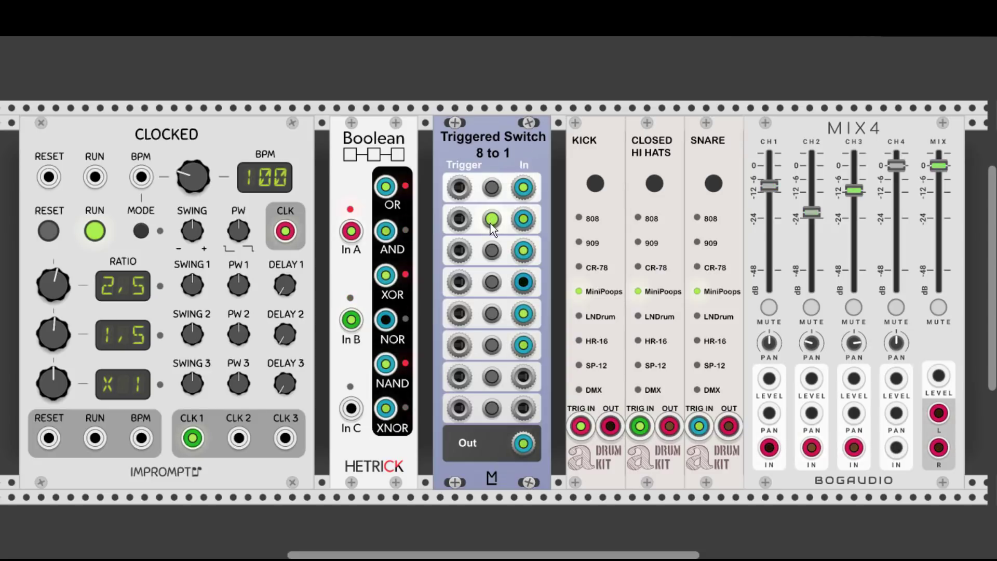
pyautogui.click(492, 253)
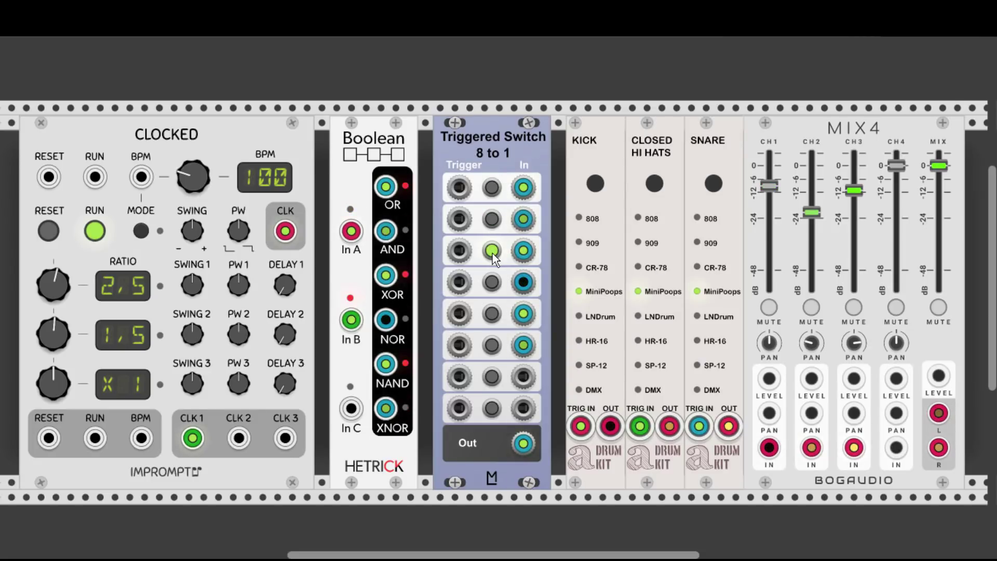
pyautogui.click(493, 284)
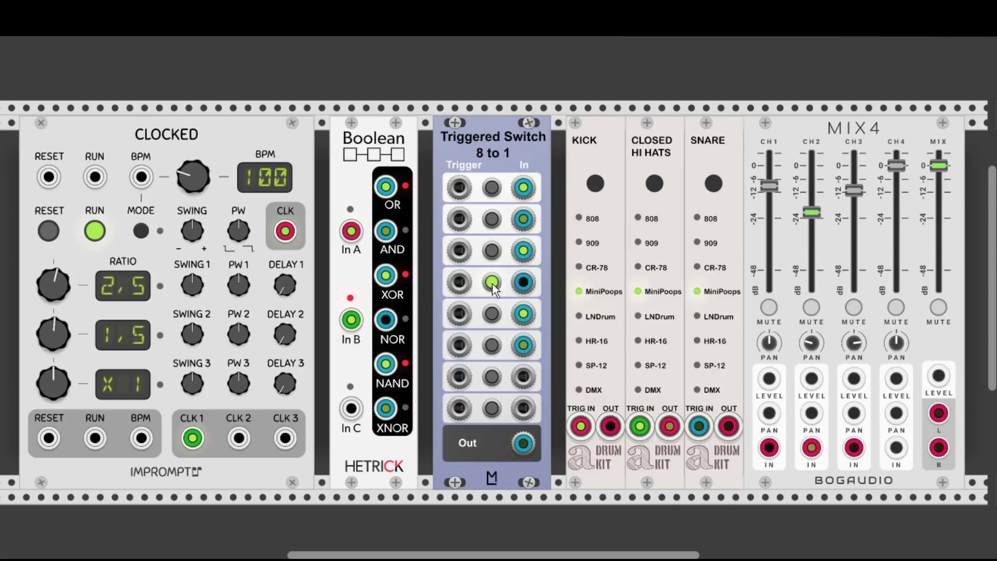
pyautogui.click(490, 314)
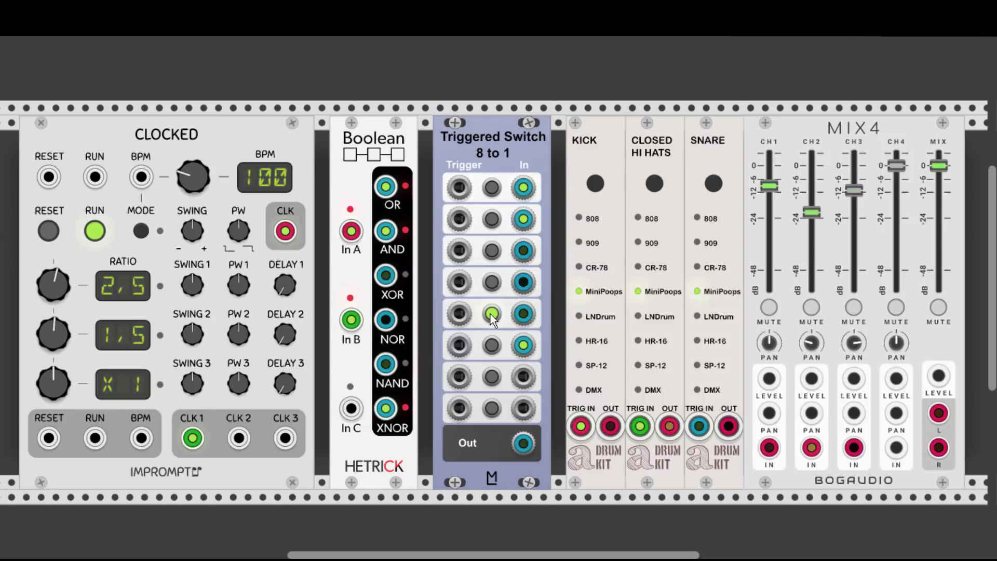
pyautogui.click(492, 347)
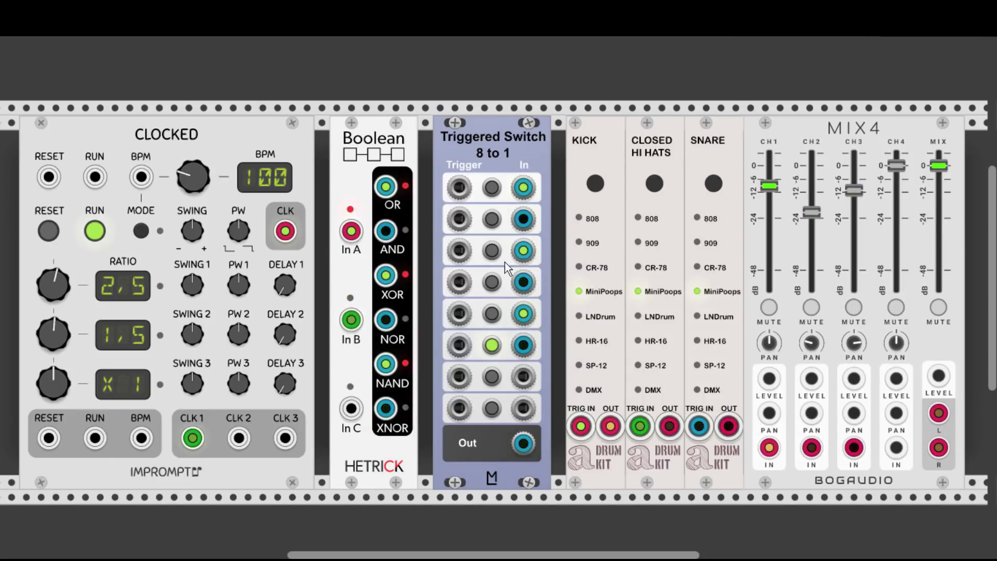
pyautogui.click(491, 188)
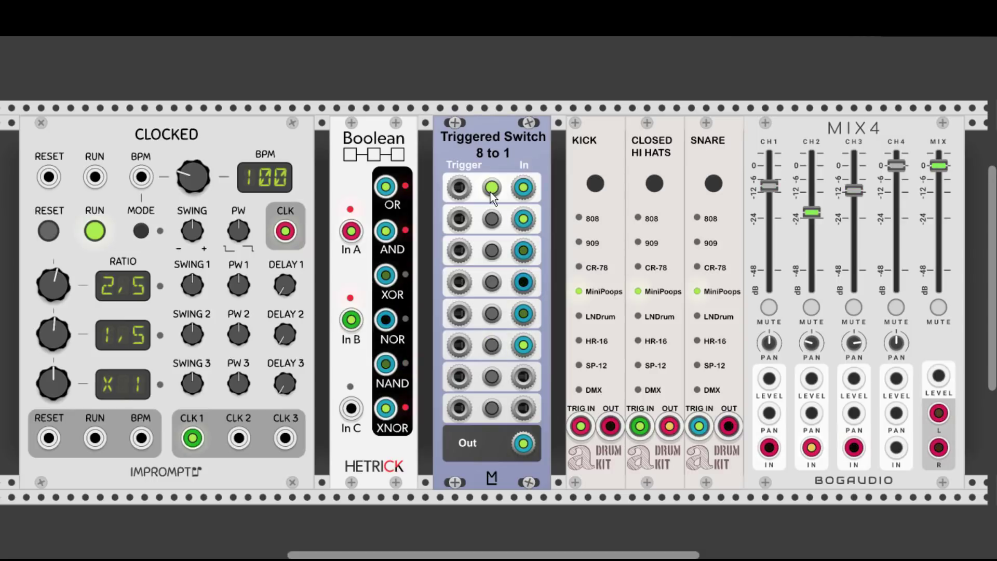
# Mute the MIX4 master output, unmute it briefly to hear the OR rhythm, and mute it again.
pyautogui.click(938, 306)
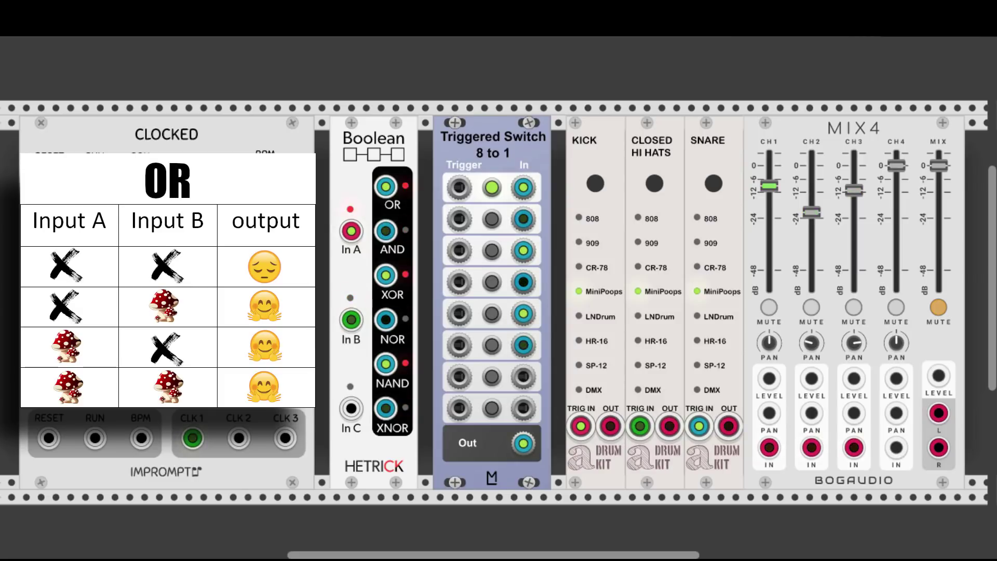
pyautogui.click(938, 308)
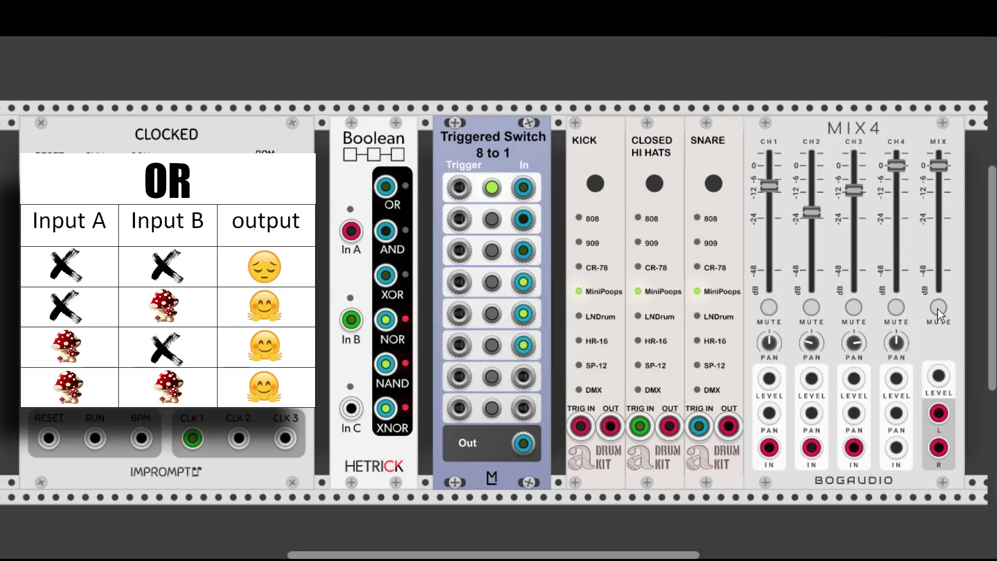
pyautogui.click(937, 308)
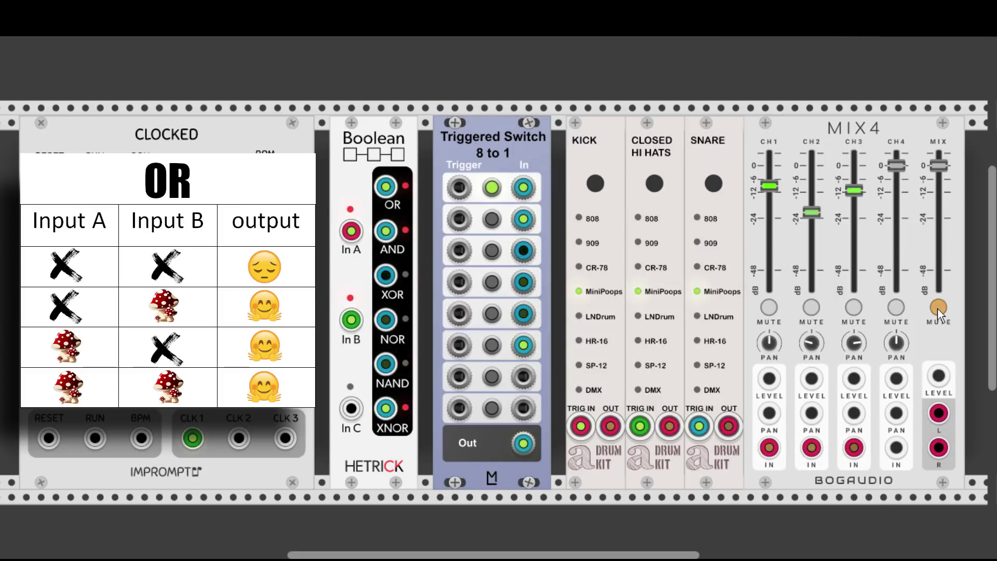
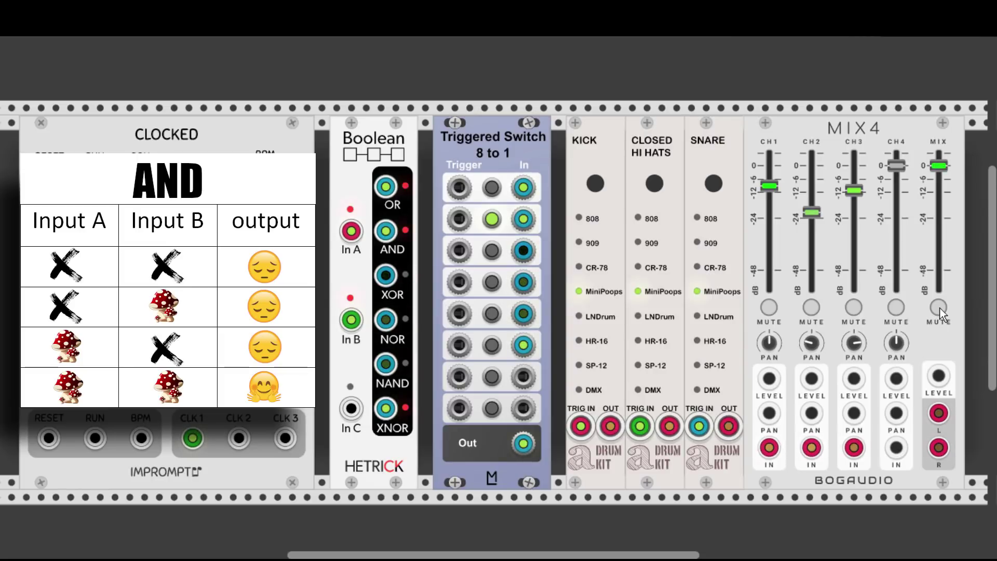
# Audition the AND, XOR, NOR, NAND and XNOR outputs in turn, muting the MIX4 master output after each.
pyautogui.click(939, 308)
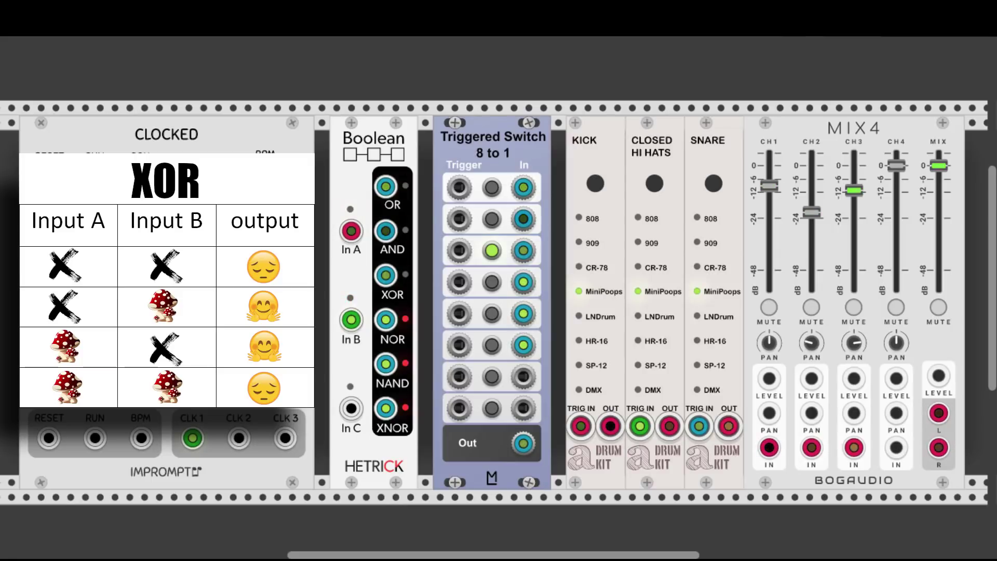
pyautogui.click(939, 308)
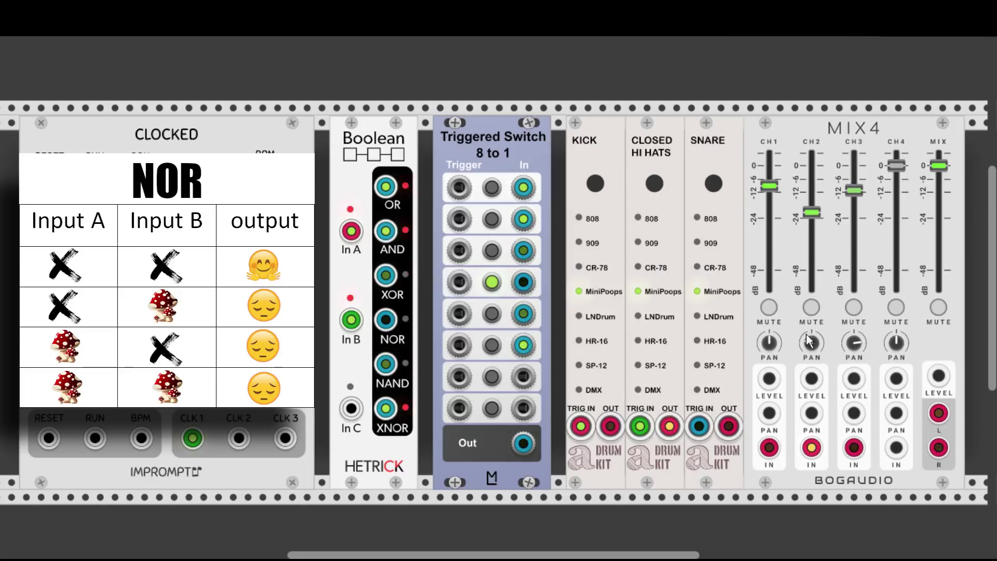
pyautogui.click(940, 307)
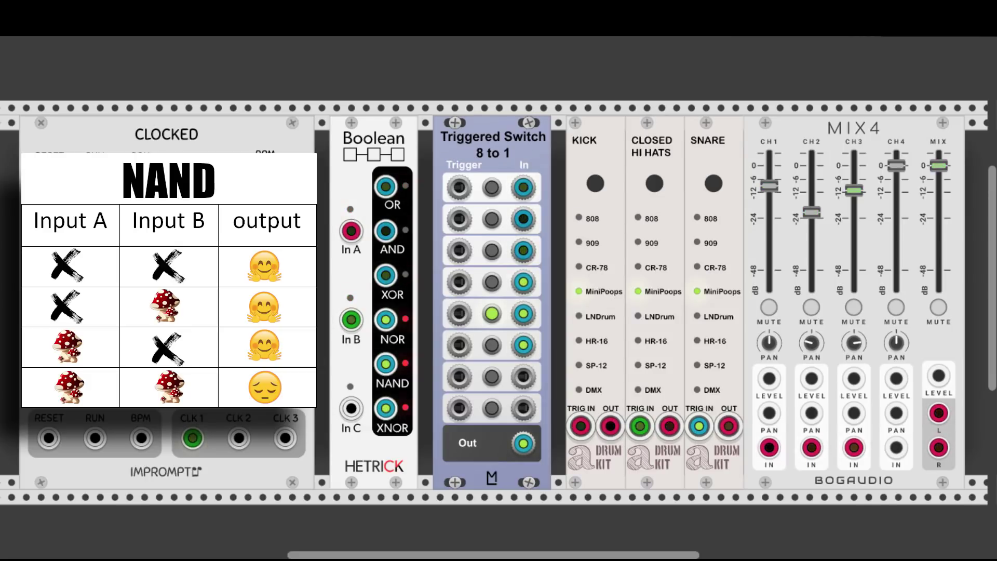
pyautogui.click(938, 307)
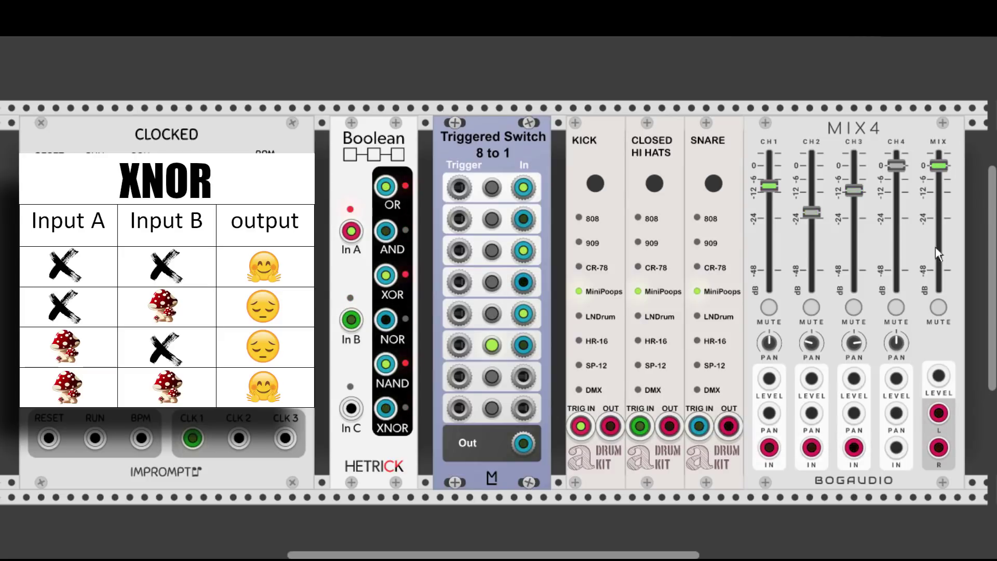
pyautogui.click(938, 308)
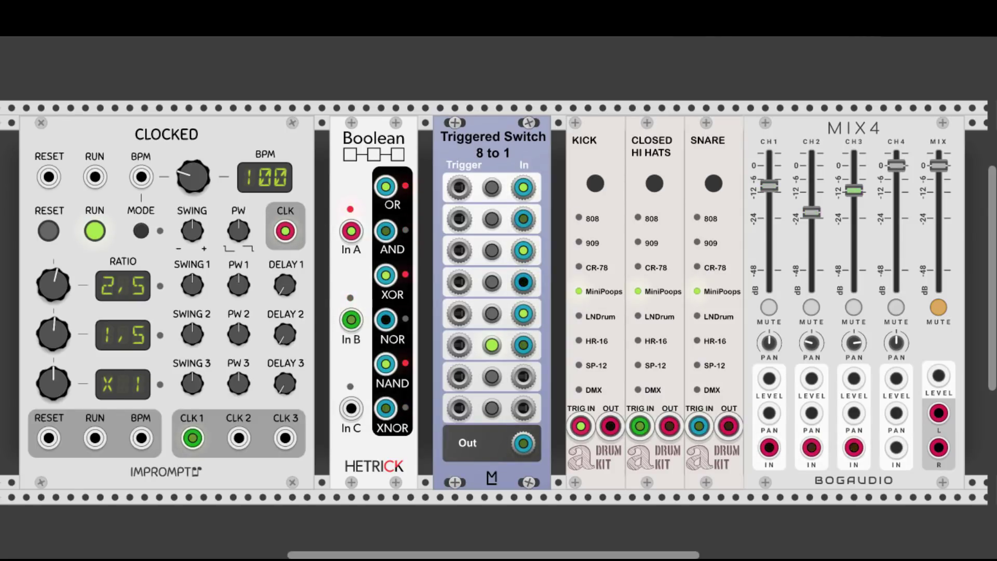
# Unmute the MIX4 master output and patch Clocked's CLK 2 output into In C of the Boolean module.
pyautogui.click(939, 307)
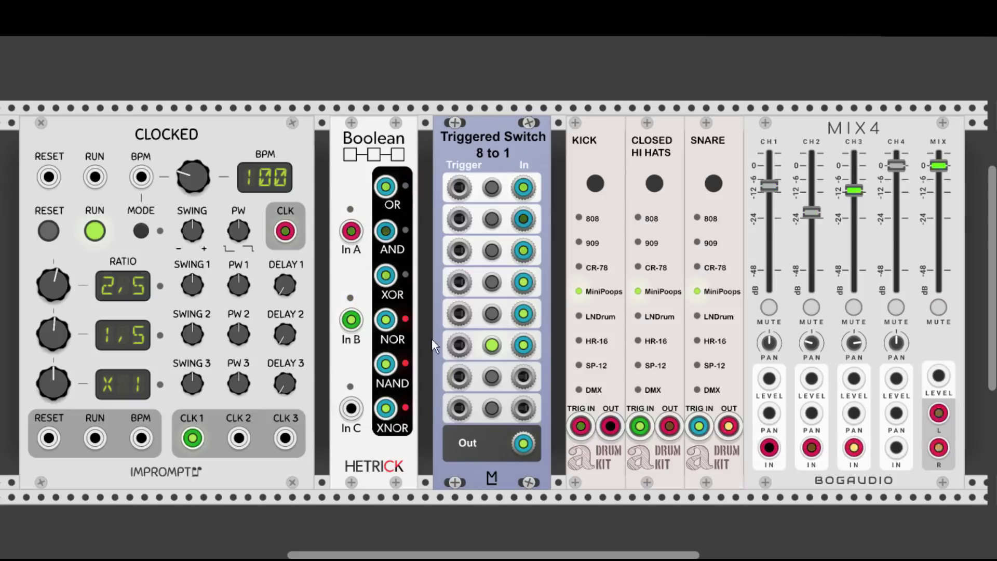
pyautogui.moveTo(239, 439); pyautogui.dragTo(351, 408)
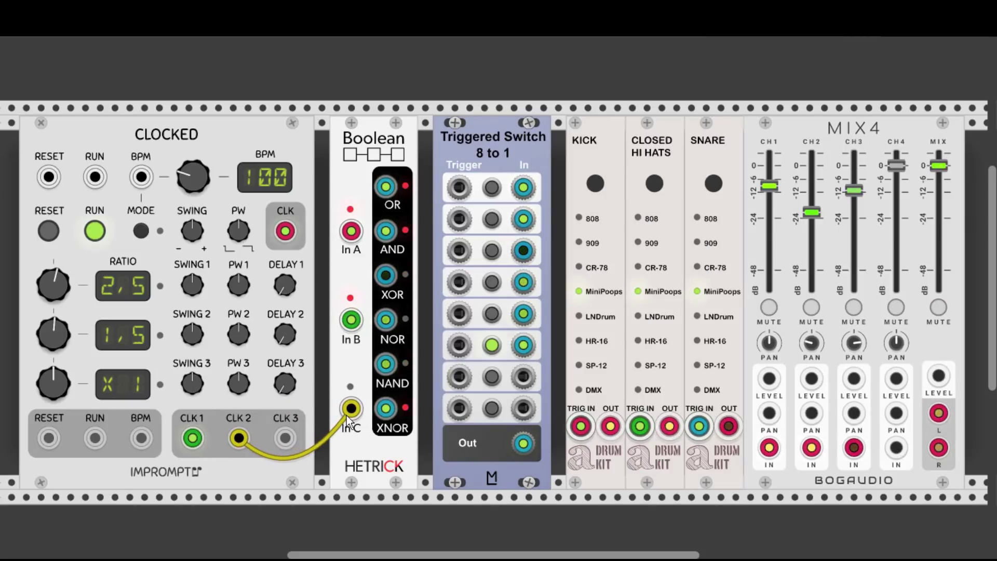
pyautogui.moveTo(523, 313); pyautogui.dragTo(401, 361)
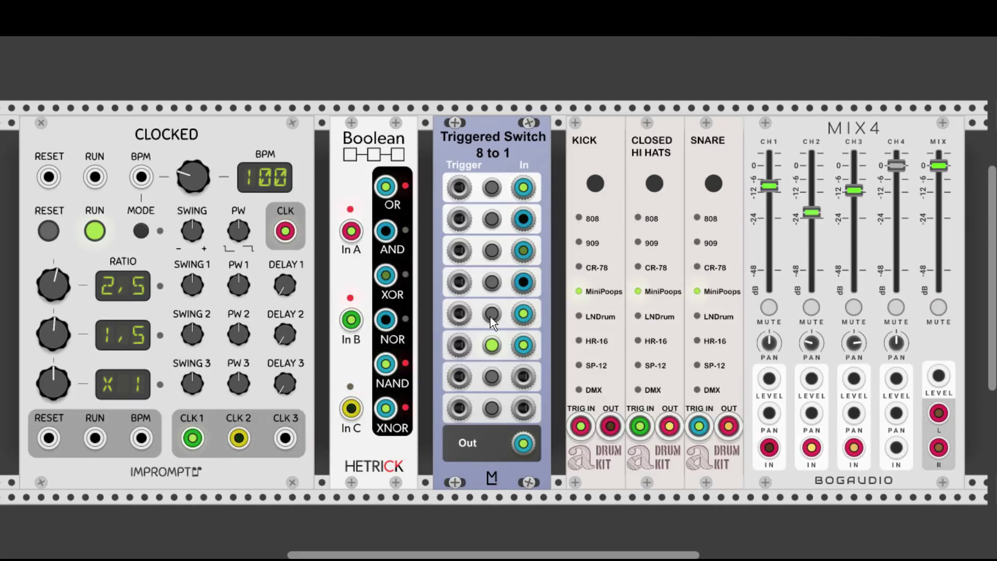
# Audition the three-input logic on the Triggered Switch through NOR, XOR, AND and OR in turn, and mute the MIX4 master output.
pyautogui.click(493, 283)
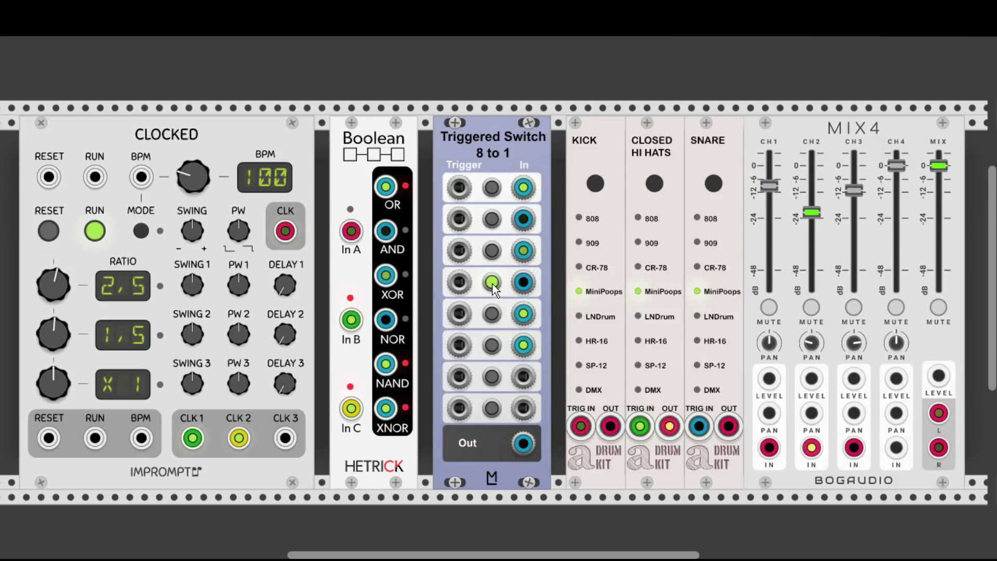
pyautogui.click(491, 251)
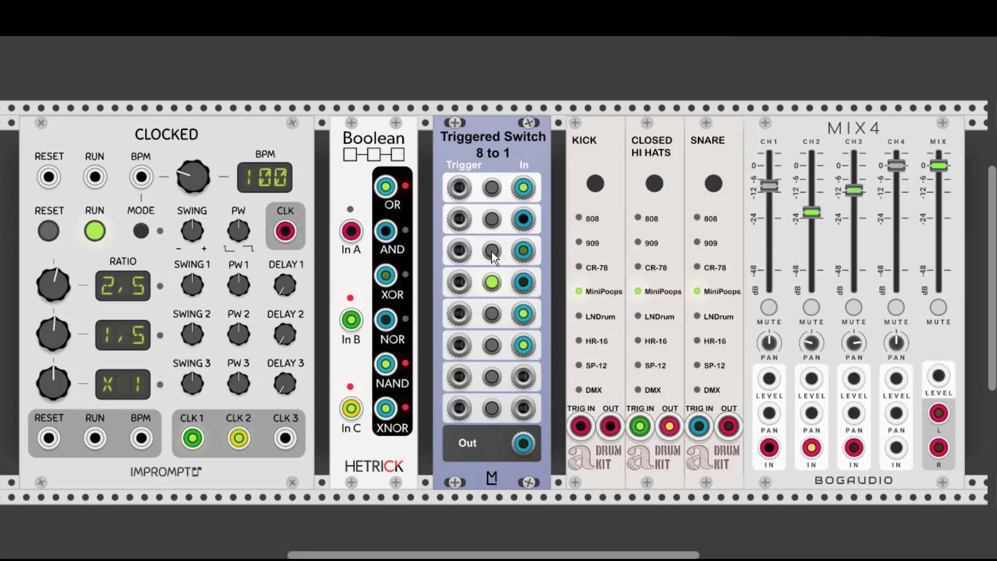
pyautogui.click(491, 220)
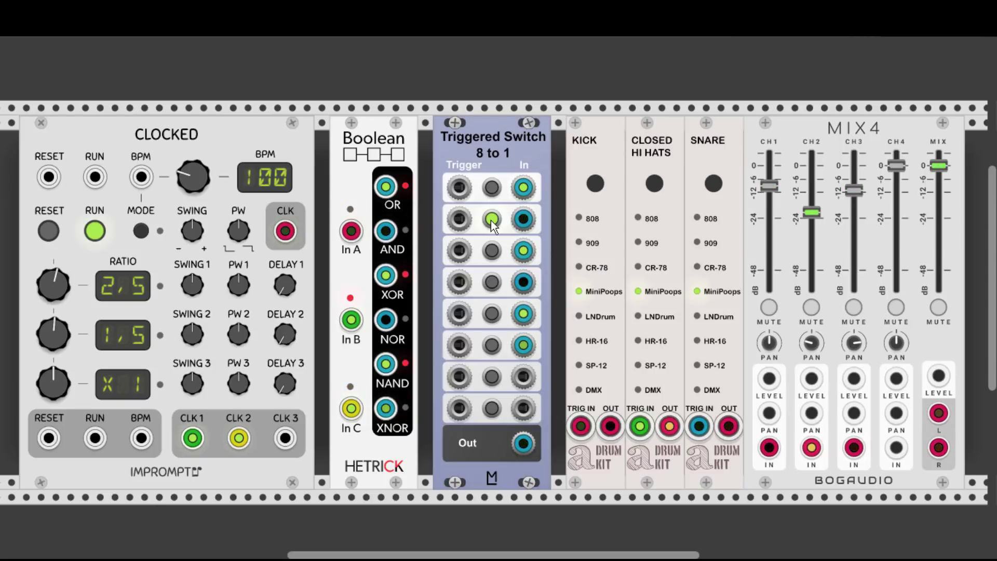
pyautogui.click(493, 188)
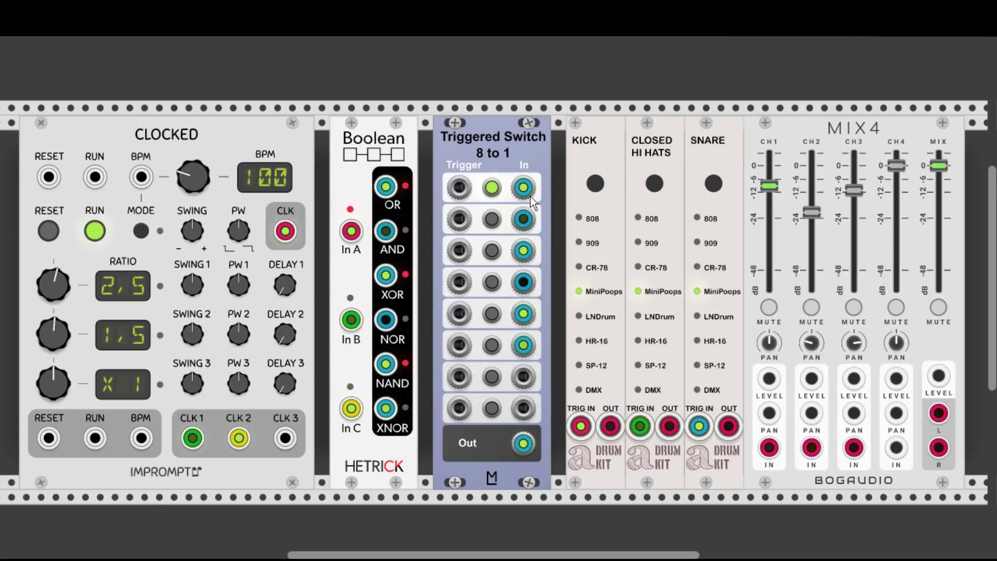
pyautogui.click(938, 307)
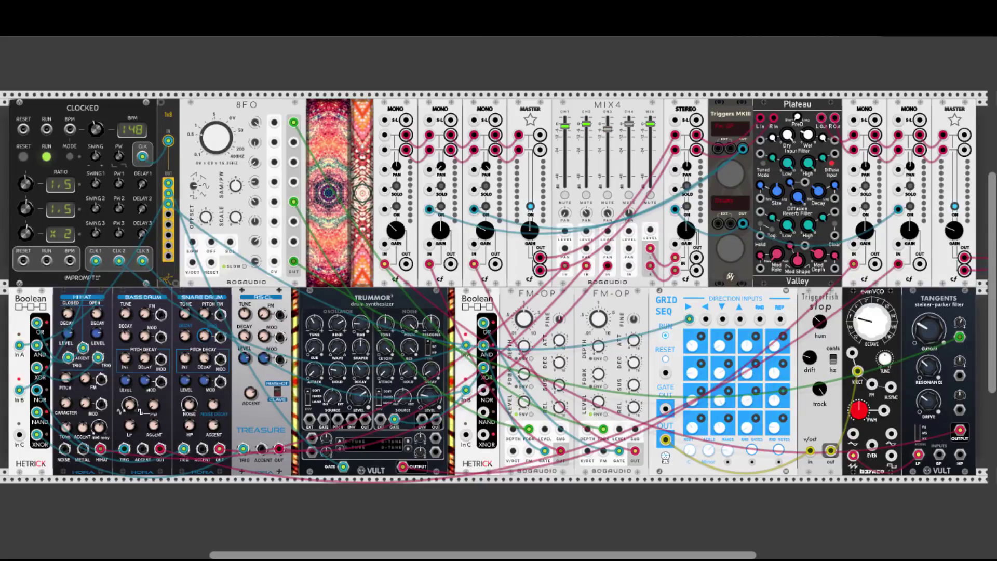
# Fire the upper trigger of the Triggers MKIII module twice while the drum and synth patch plays.
pyautogui.click(732, 175)
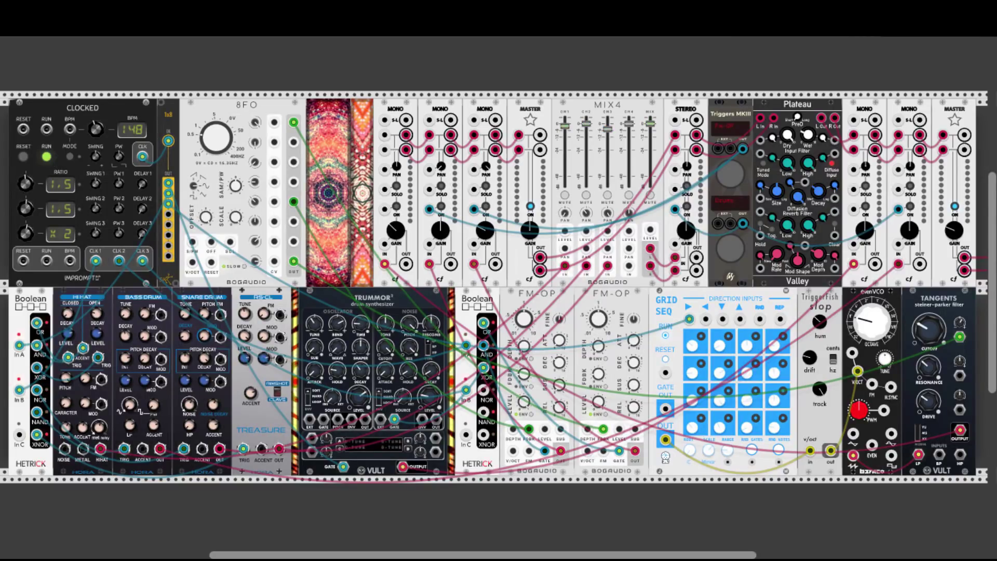
pyautogui.click(727, 183)
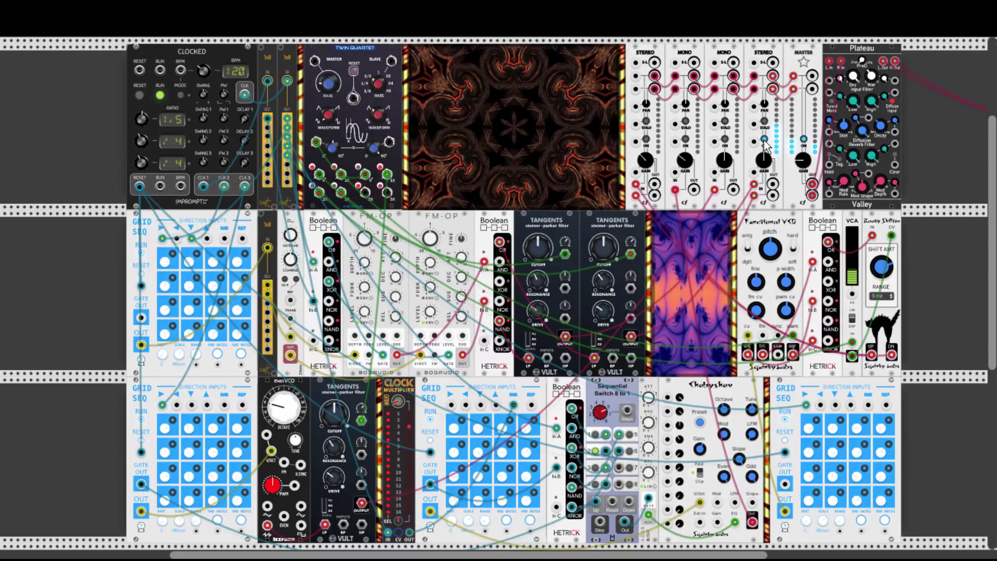
# Switch off the second stereo mixer channel, audition the first mono channel alone and with that stereo channel, and turn both off.
pyautogui.click(765, 141)
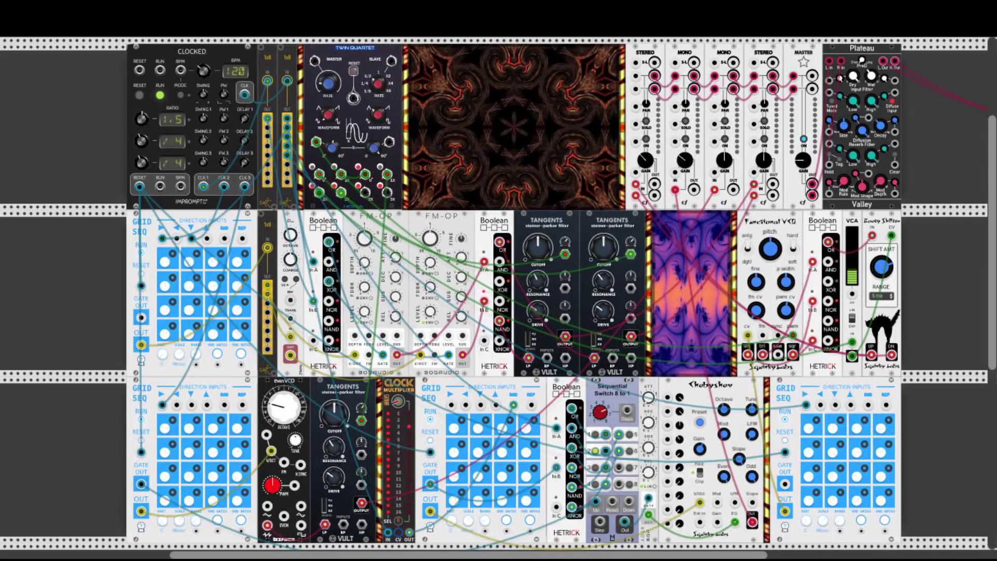
pyautogui.click(686, 139)
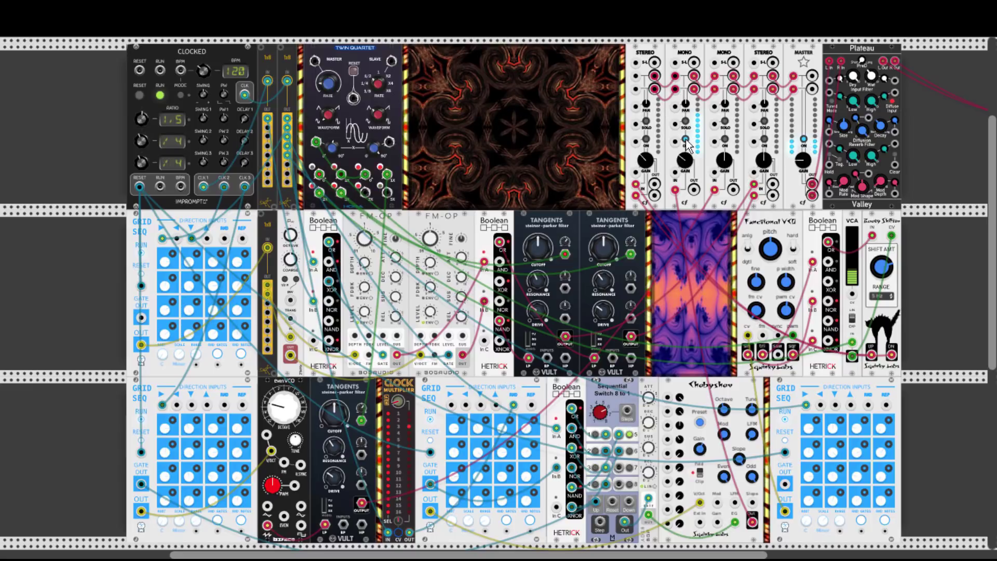
pyautogui.click(764, 140)
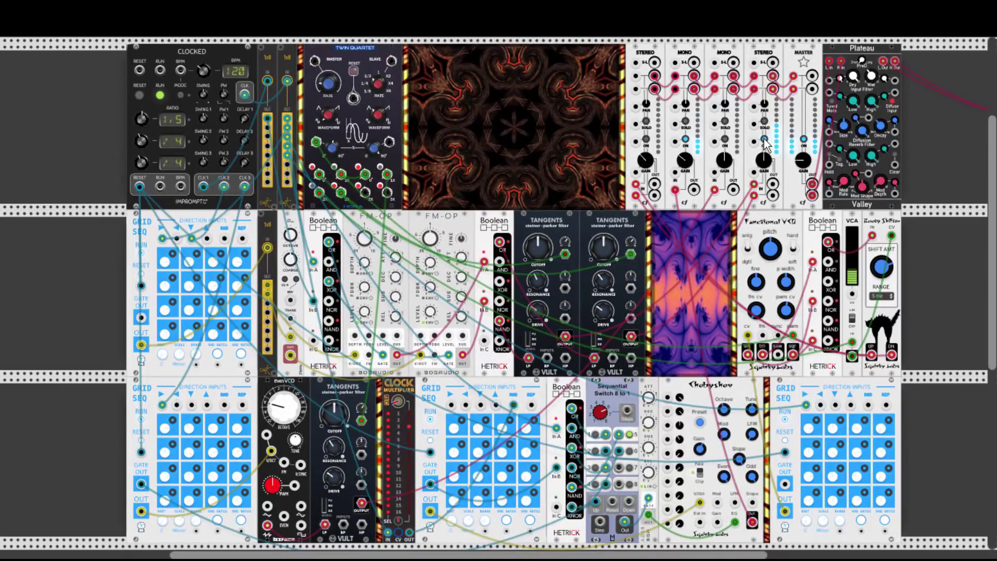
pyautogui.click(686, 139)
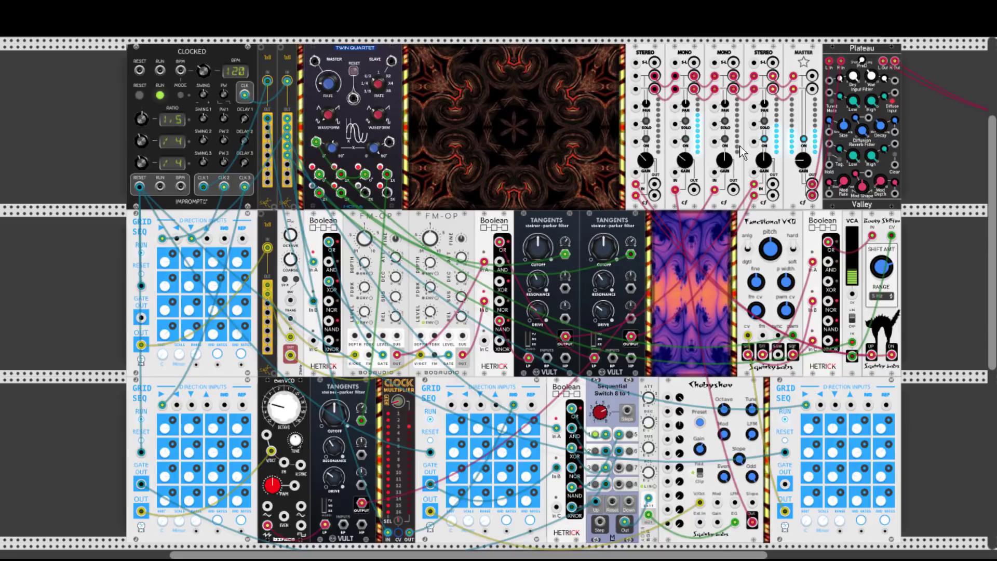
pyautogui.click(764, 140)
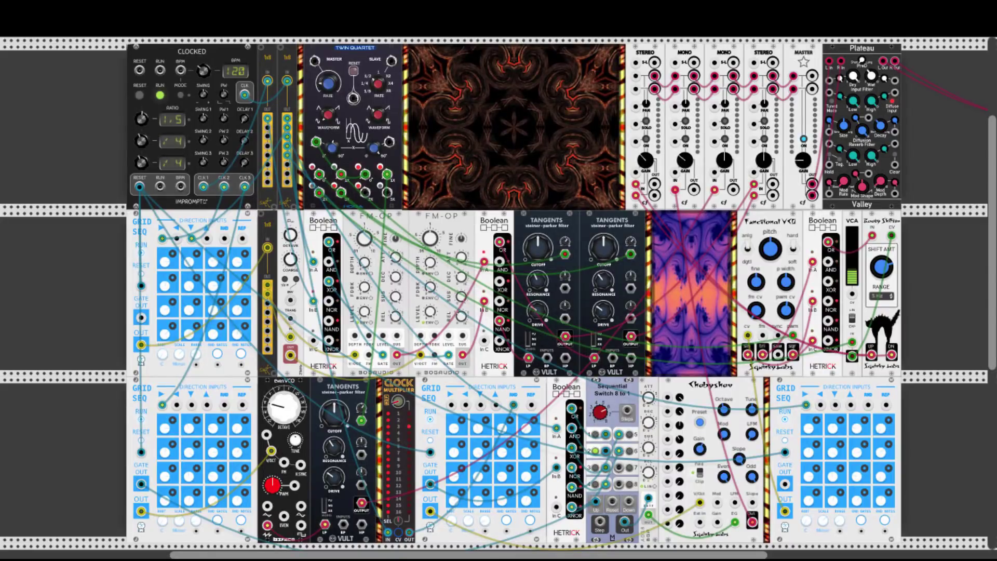
# Bring in the first stereo, first mono and second stereo mixer channels one after another.
pyautogui.click(647, 140)
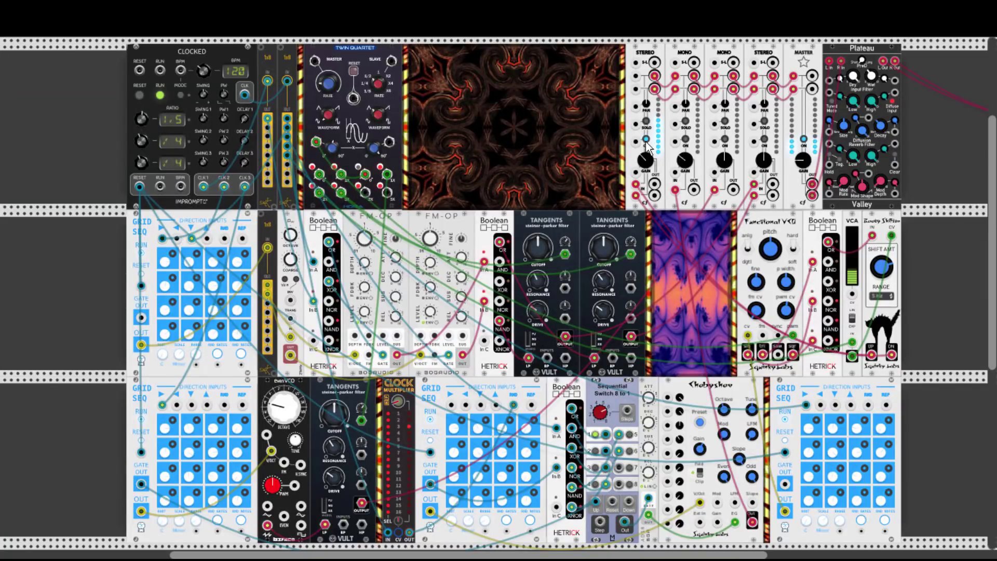
pyautogui.click(686, 140)
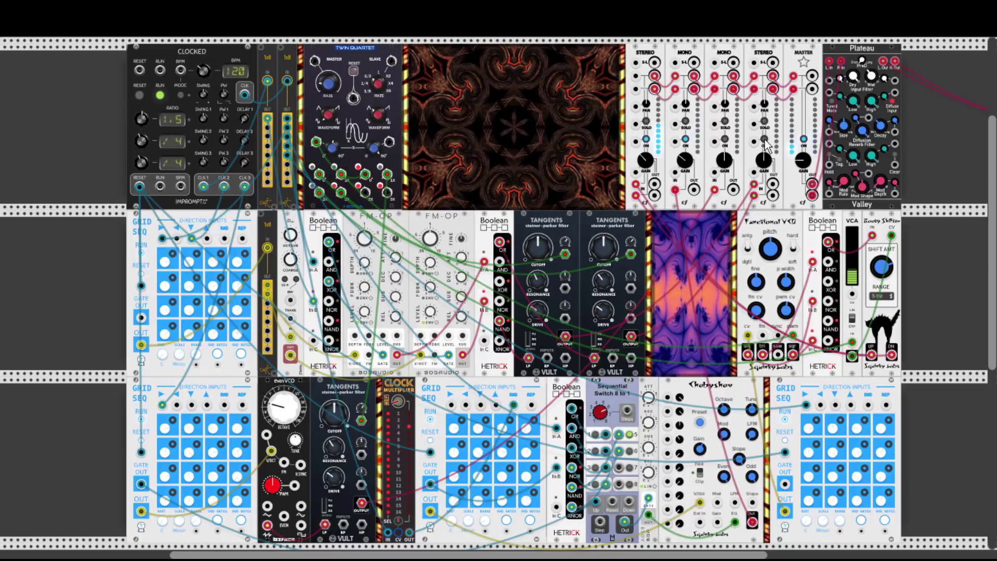
pyautogui.click(765, 140)
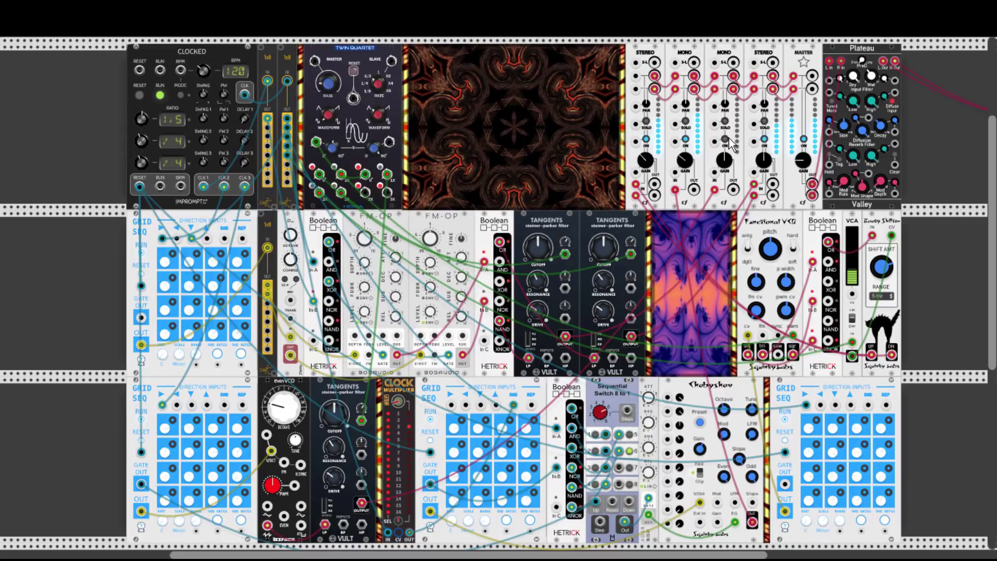